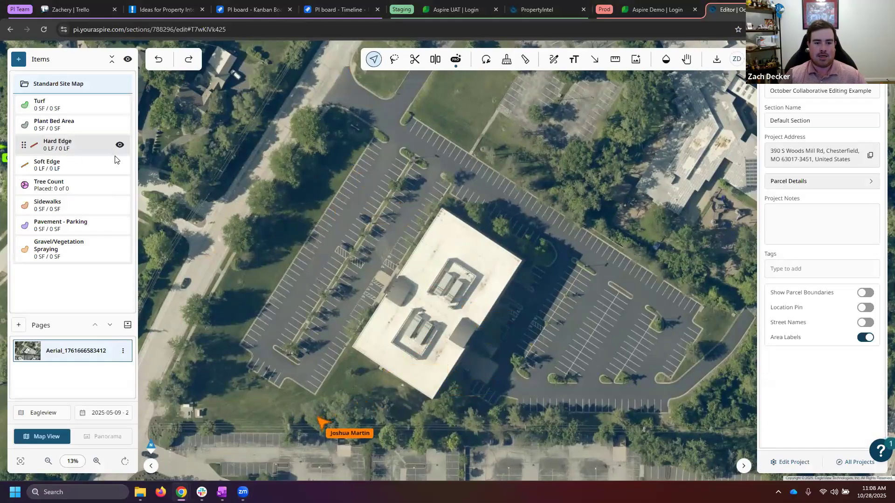
- Start placing the Hard Edge item on the aerial map with Snap to Edges turned on
scroll(415, 134, "up", 2)
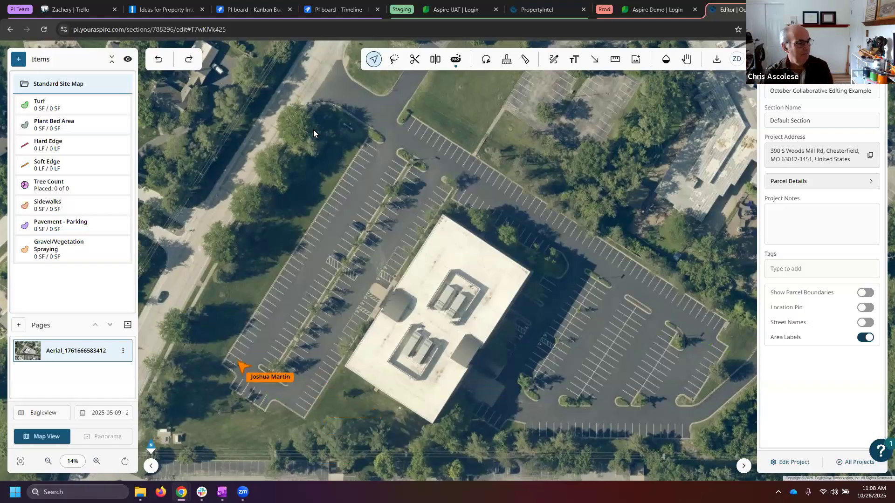
left_click(83, 150)
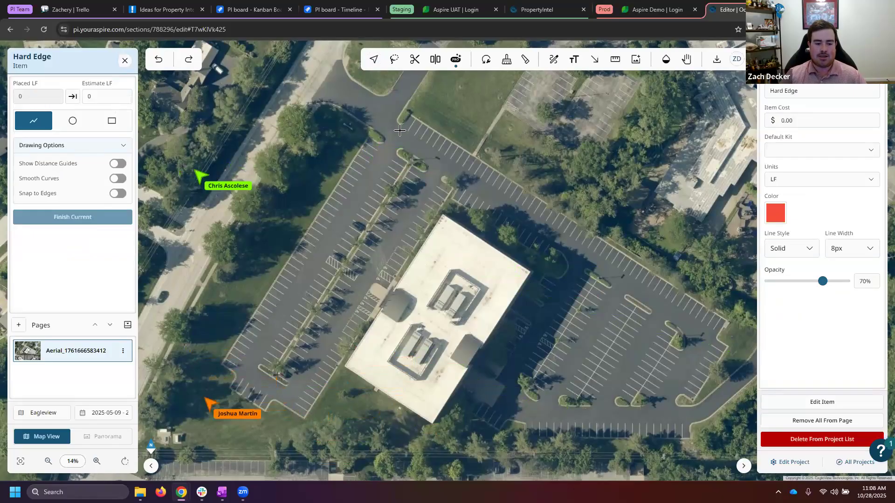
left_click_drag(324, 293, 357, 238)
scroll(366, 275, "up", 2)
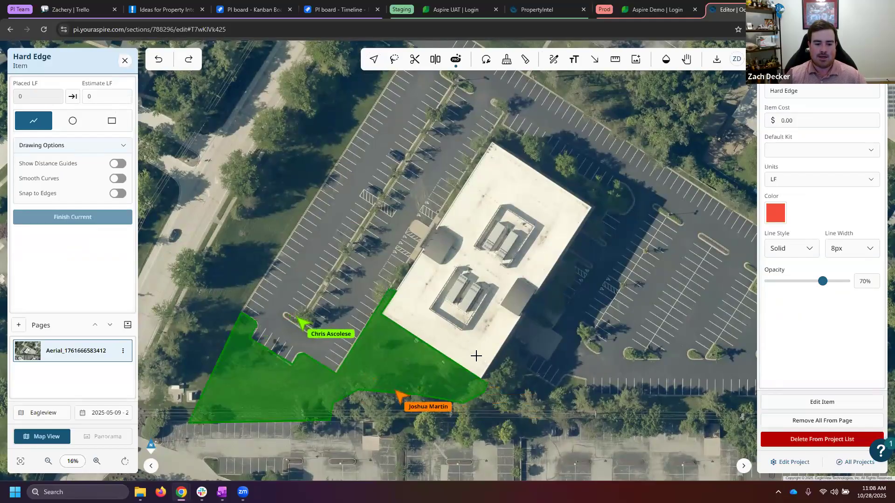
left_click_drag(442, 229, 433, 274)
scroll(433, 275, "down", 2)
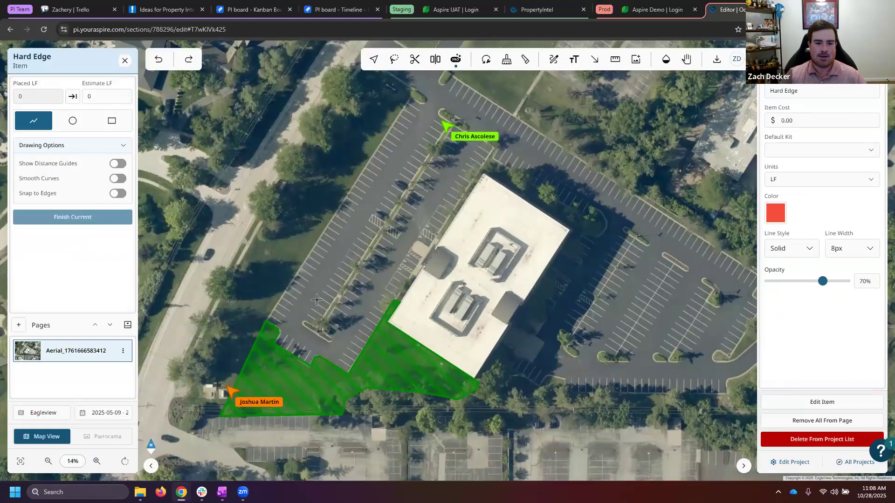
left_click_drag(300, 318, 321, 281)
scroll(328, 243, "up", 6)
scroll(414, 207, "down", 4)
left_click_drag(414, 208, 378, 333)
scroll(441, 170, "up", 10)
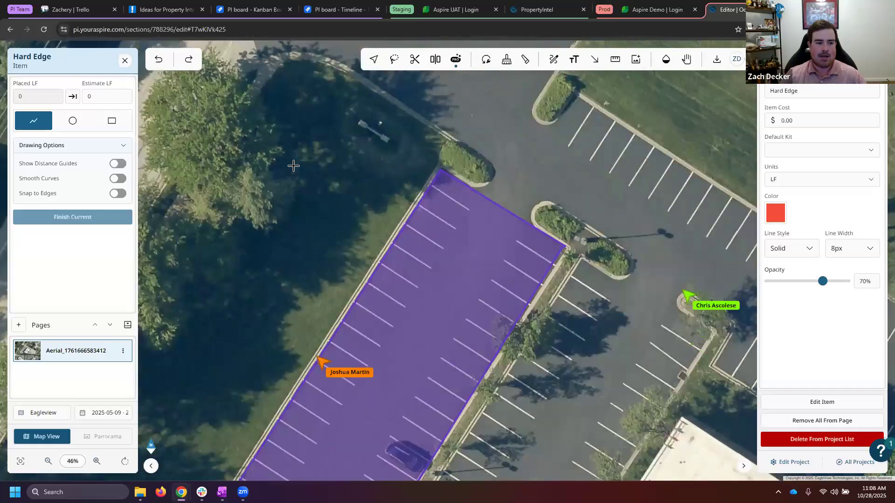
left_click(118, 193)
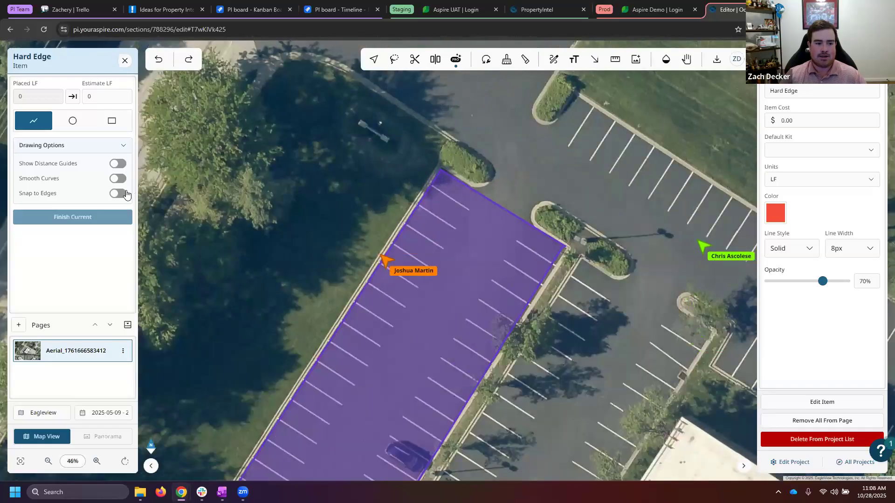
- Trace a hard edge about 611 ft long down the parking lot's road side, around its south end and up to the building's west corner
left_click(440, 169)
left_click_drag(421, 264, 532, 128)
left_click_drag(407, 277, 550, 117)
left_click_drag(466, 279, 534, 135)
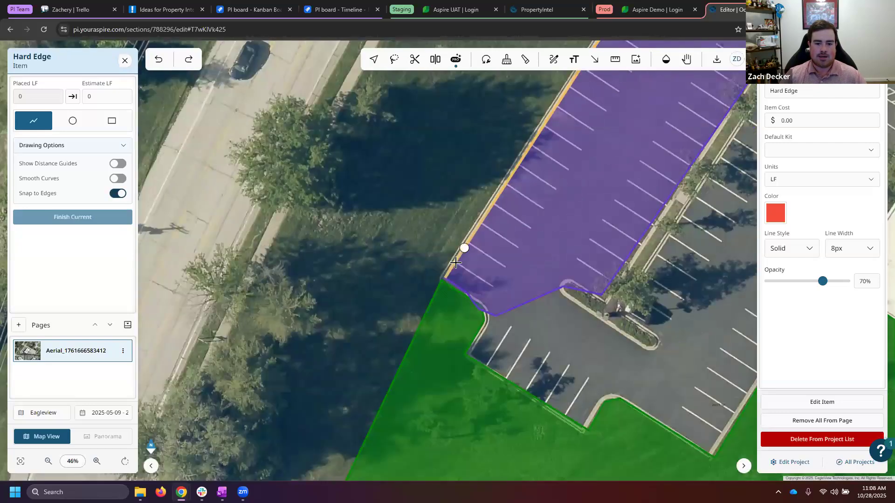
scroll(455, 263, "down", 2)
left_click(458, 278)
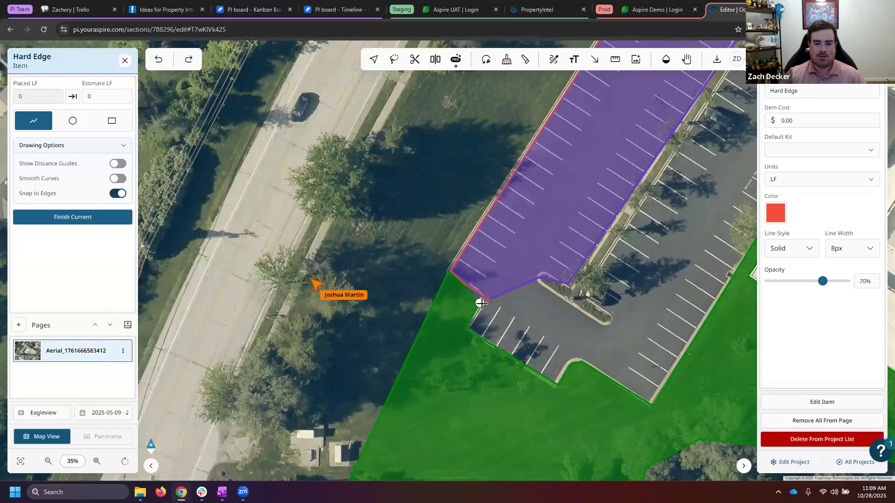
left_click(467, 327)
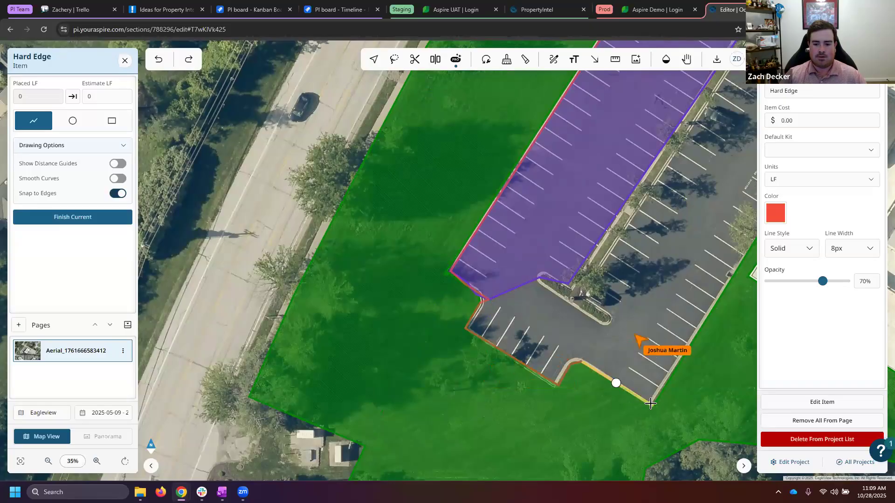
left_click_drag(688, 350, 433, 335)
double_click(513, 317)
- Trace a second hard edge along the tree-lined median side of the western parking strip, from its north end to its south end
scroll(512, 299, "down", 3)
scroll(515, 257, "down", 2)
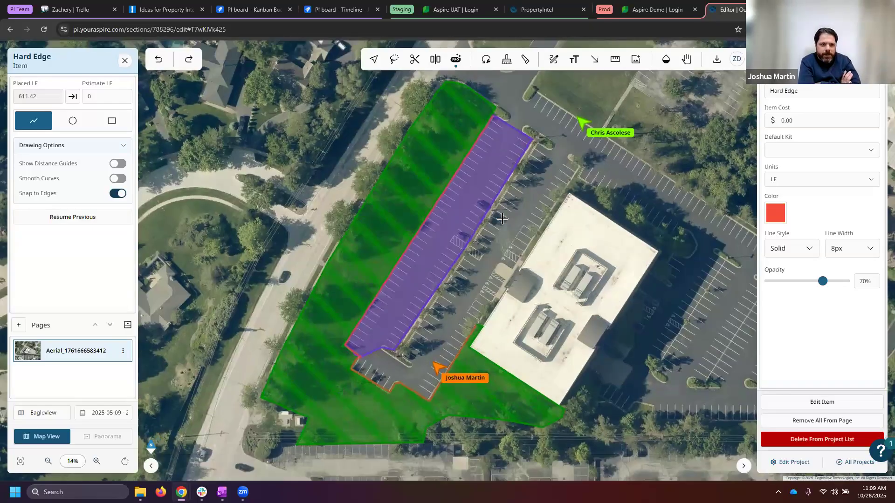
left_click_drag(535, 108, 505, 138)
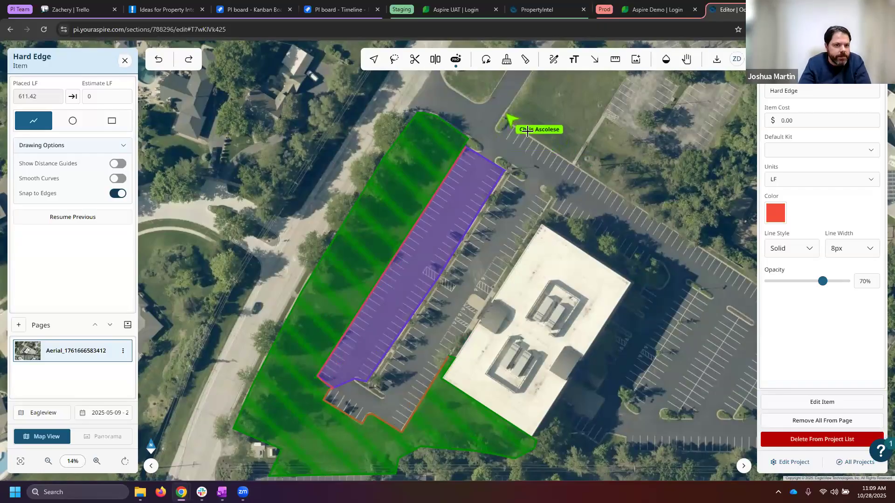
scroll(527, 134, "up", 1)
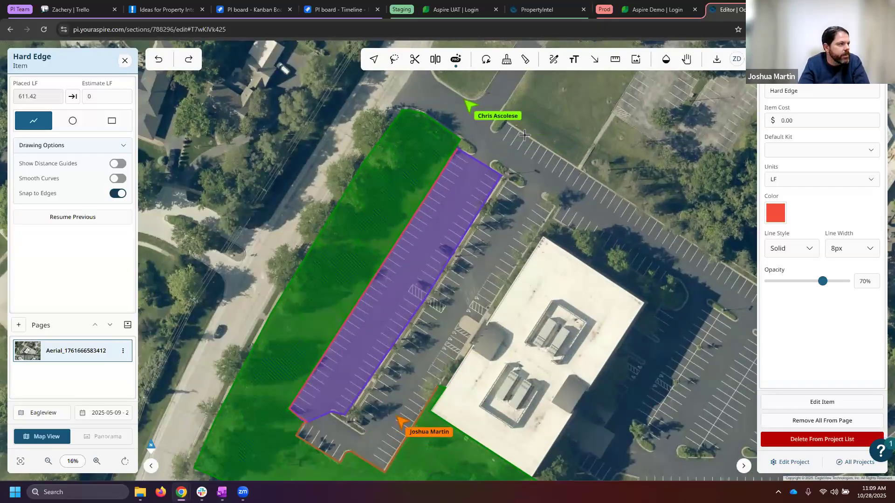
left_click(502, 175)
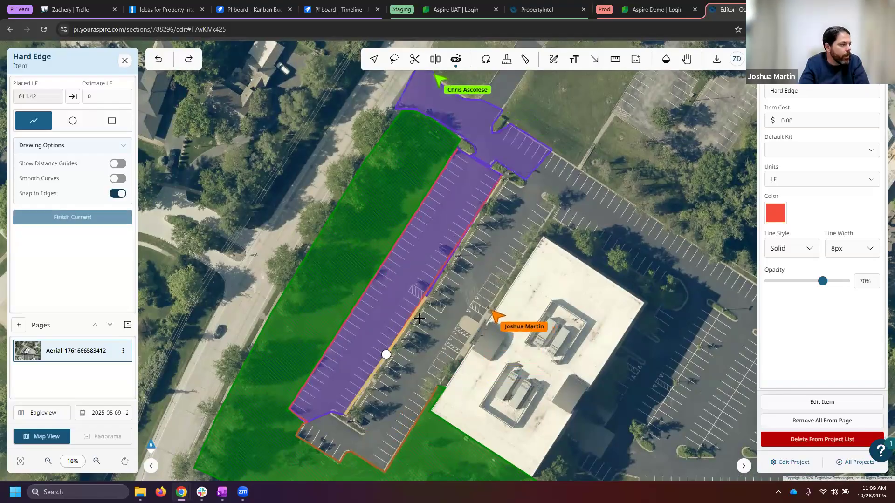
left_click(426, 296)
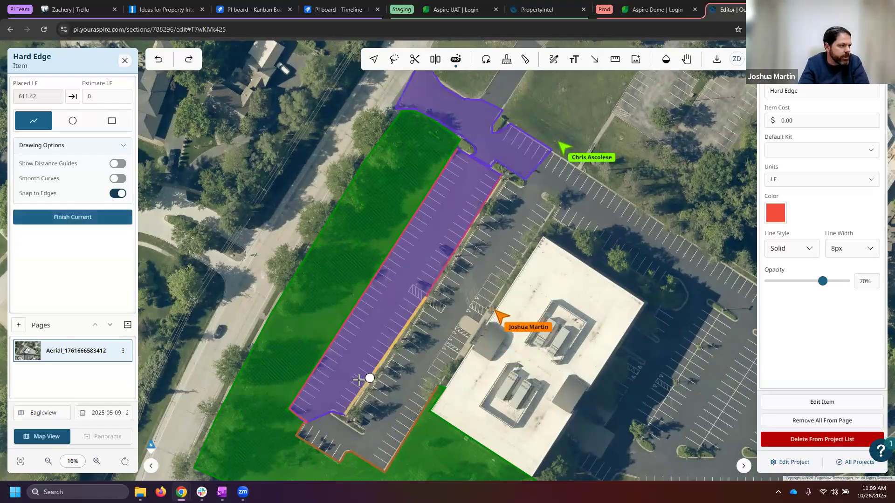
left_click(345, 412)
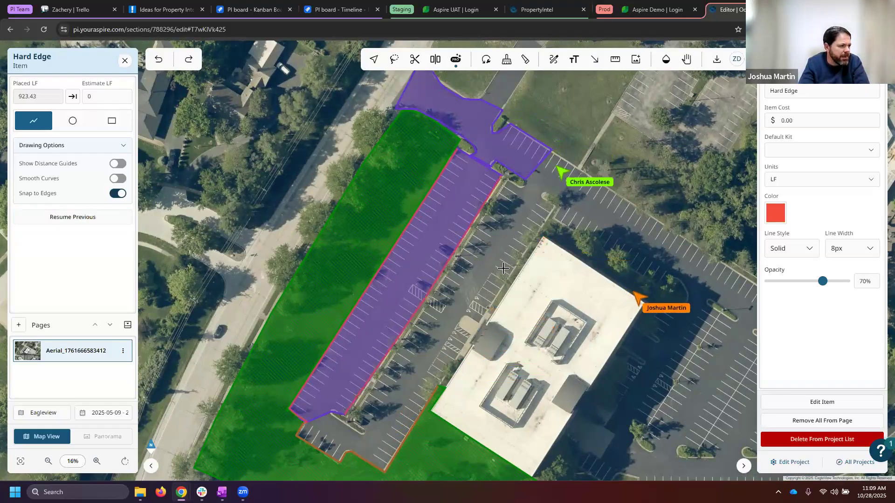
- Trace a hard edge along the outer border of the turf strip on the building's northeast side
scroll(535, 256, "down", 1)
left_click_drag(550, 254, 491, 231)
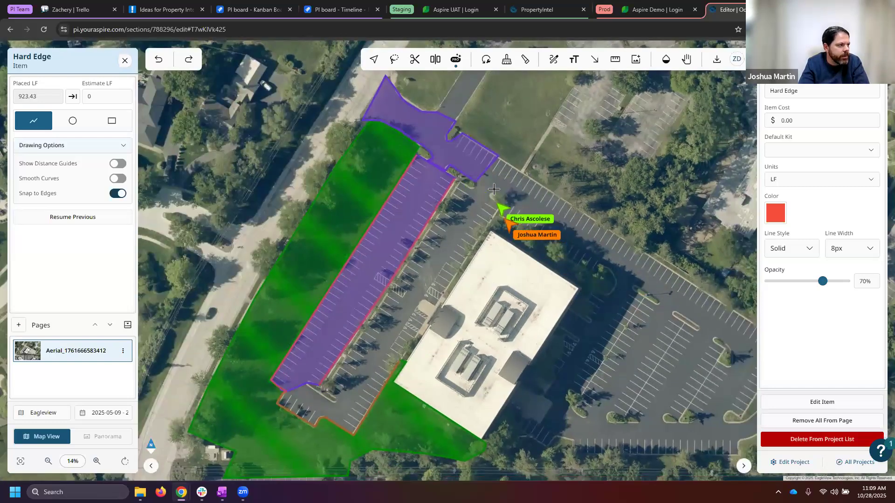
scroll(496, 181, "up", 1)
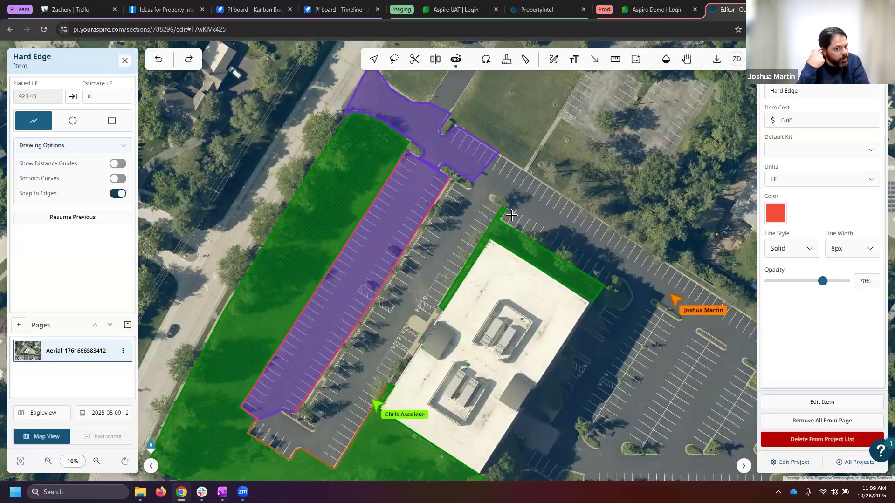
scroll(499, 224, "up", 2)
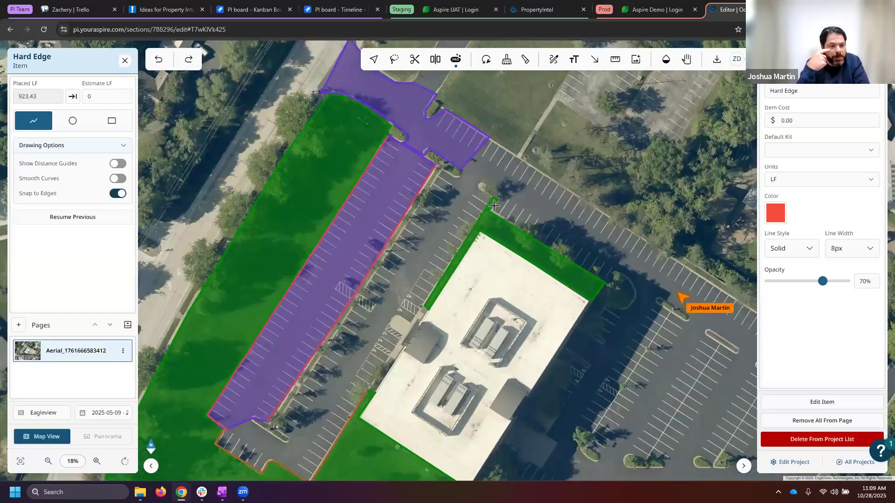
left_click(488, 205)
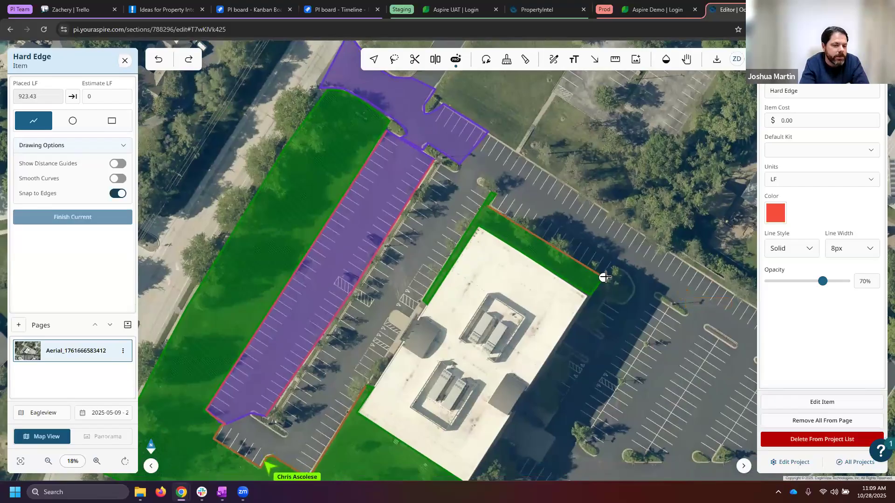
double_click(600, 284)
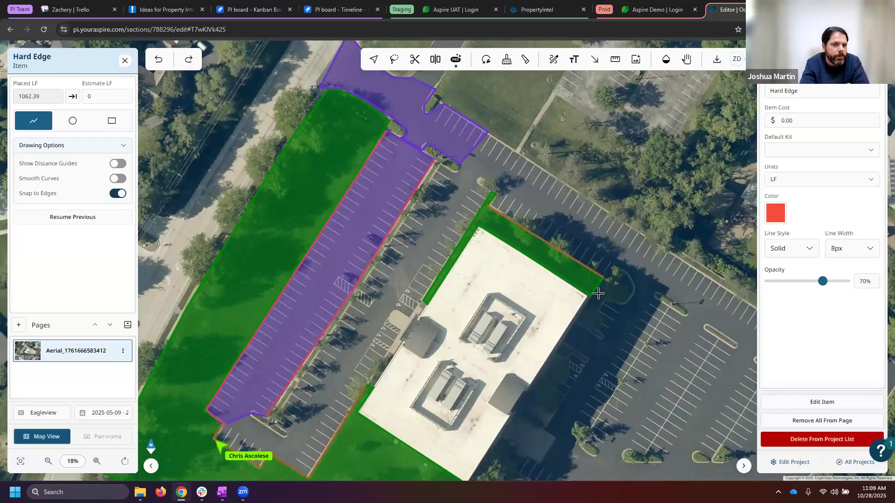
- Trace a hard edge along the turf strip on the building's northwest side, from the entrance to its north tip, and end Hard Edge placement
scroll(599, 291, "down", 2)
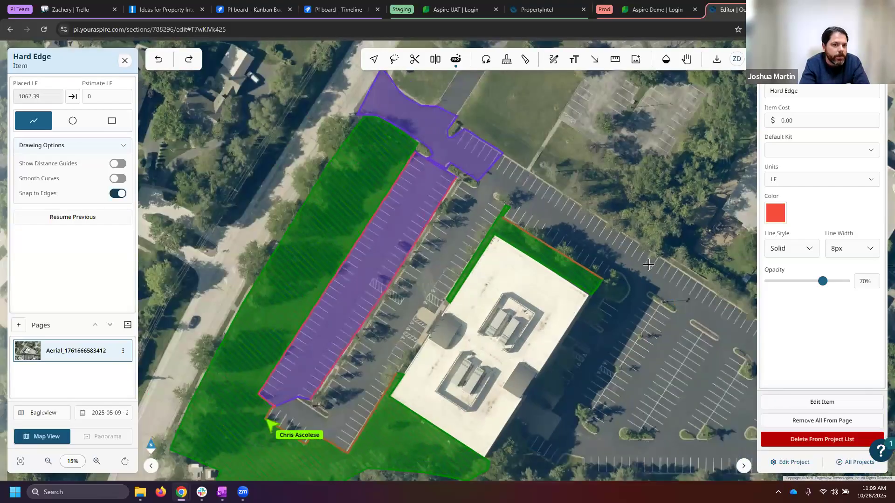
left_click(445, 298)
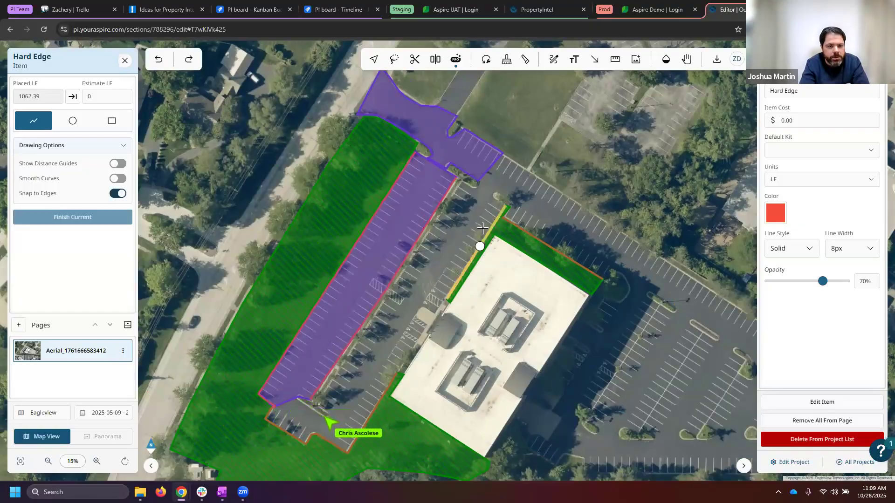
double_click(501, 205)
scroll(537, 204, "up", 1)
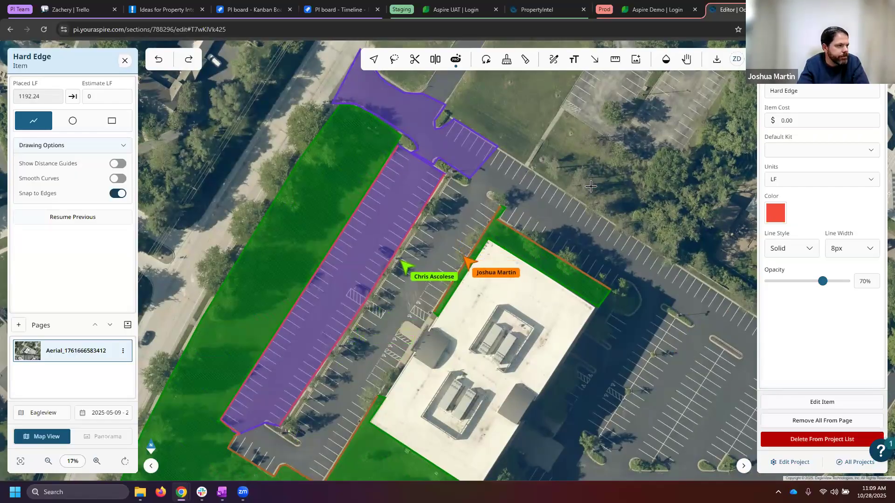
left_click_drag(574, 190, 600, 163)
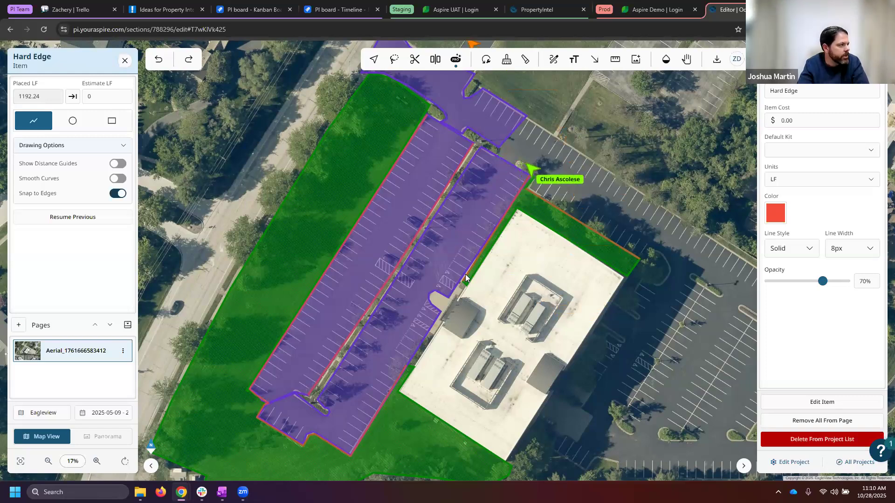
key("Escape")
- Try to shift the parking pavement outline's corner point beside the building entrance to meet the adjacent turf strip
scroll(462, 275, "up", 5)
left_click(449, 276)
scroll(459, 280, "up", 3)
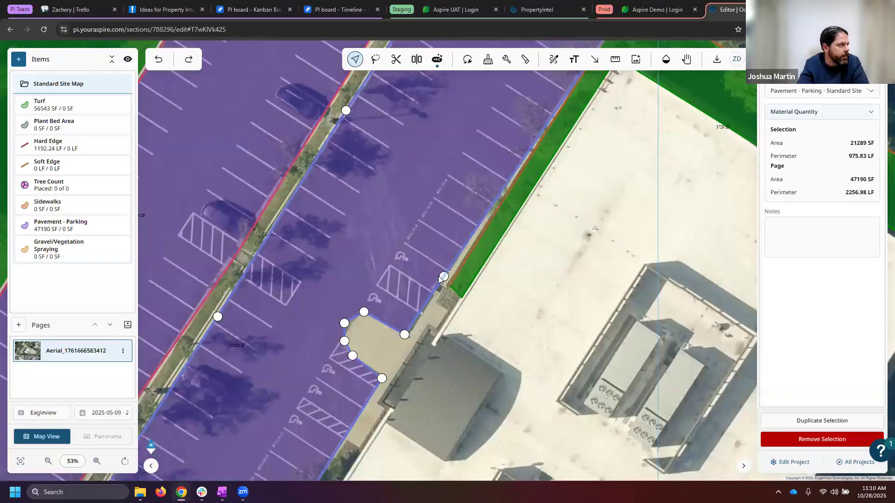
left_click_drag(440, 279, 441, 278)
left_click(495, 283)
- Undo the pavement corner adjustment, and redo the hard edge along the building's northwest turf strip
scroll(496, 279, "down", 2)
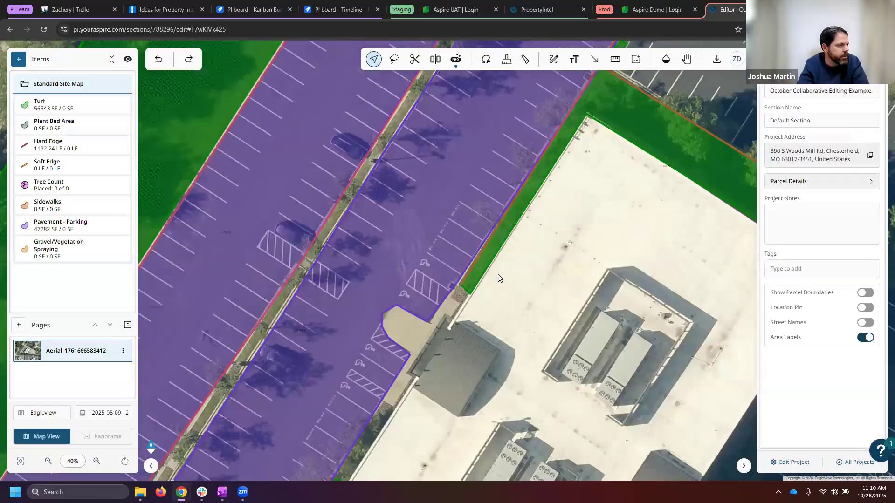
scroll(498, 273, "down", 4)
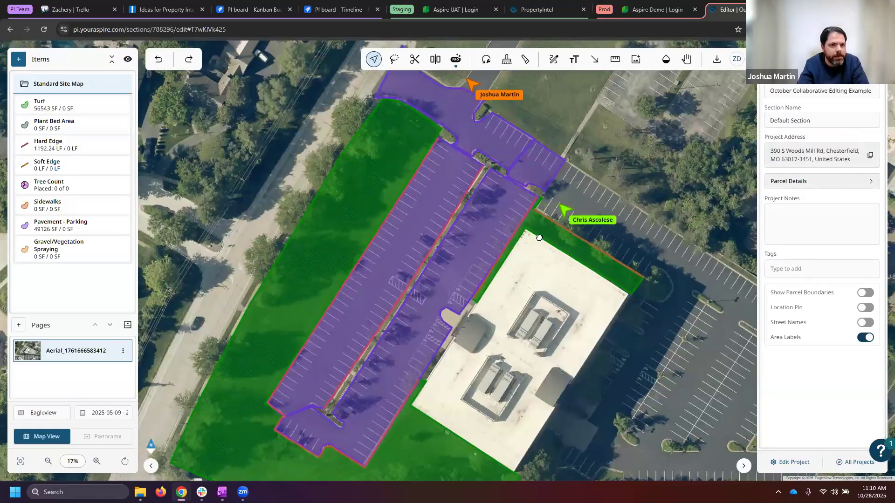
left_click_drag(589, 195, 561, 218)
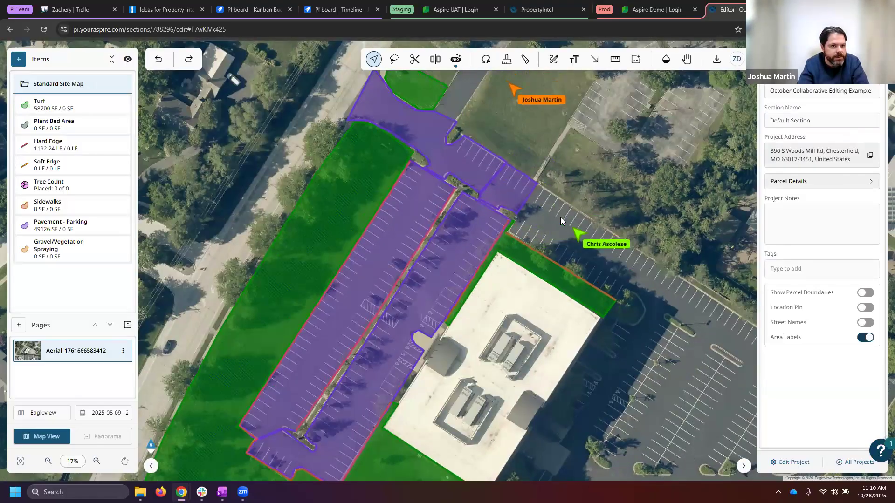
scroll(557, 213, "down", 1)
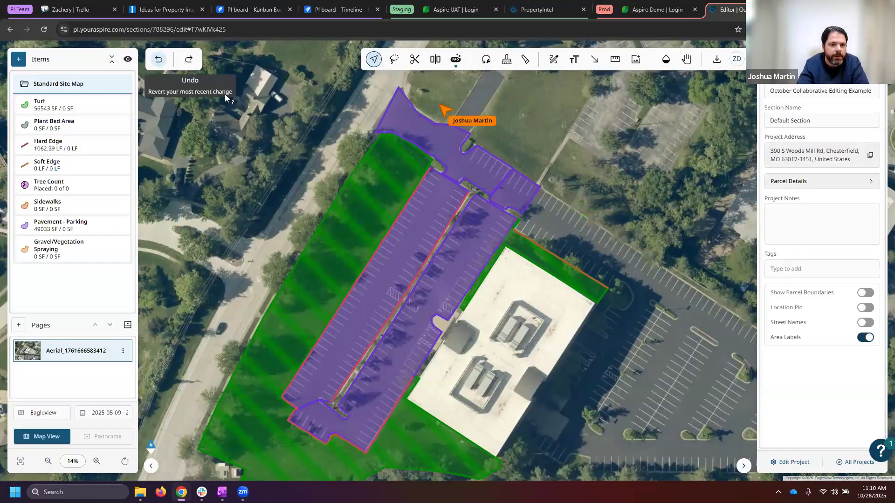
scroll(512, 235, "up", 4)
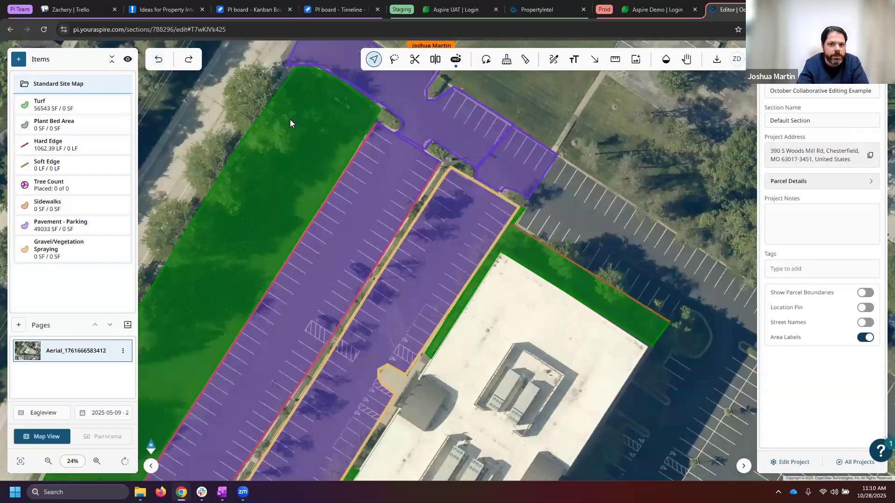
left_click(189, 60)
scroll(513, 279, "down", 3)
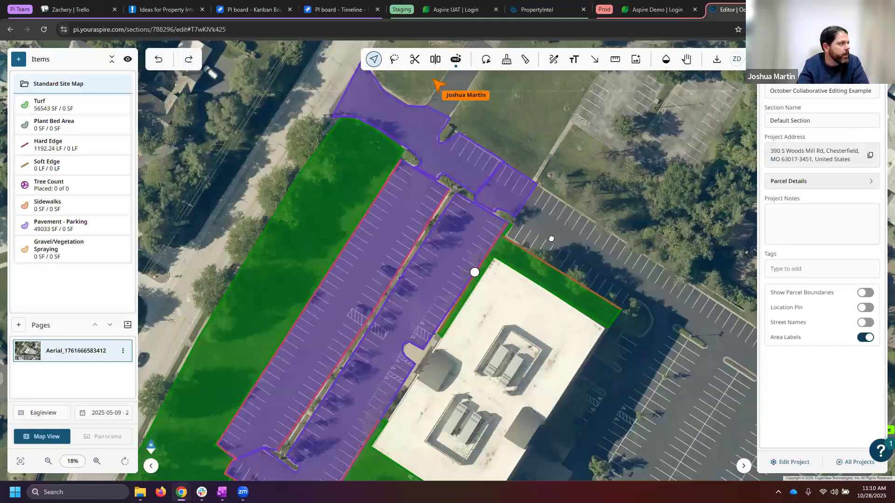
- Refine the entrance drive's parking pavement outline by moving its corner points to fit the curb of the small planted island beside the side drive
scroll(493, 307, "up", 2)
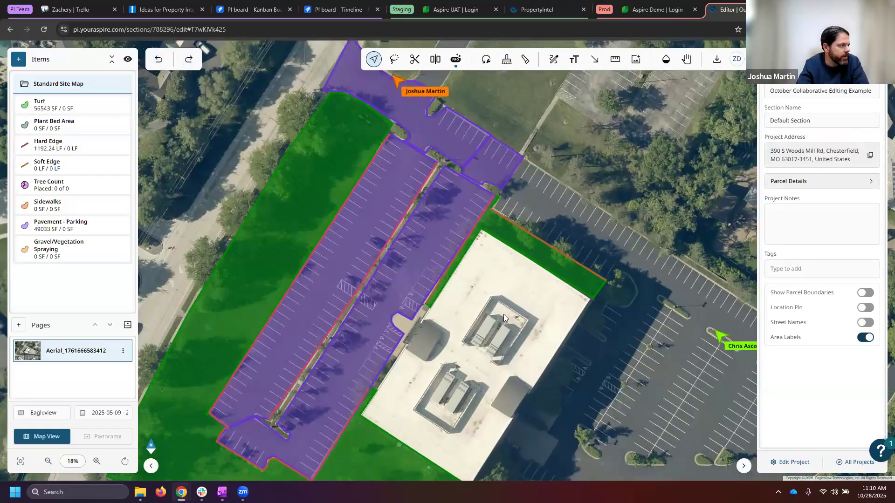
scroll(458, 222, "down", 3)
left_click_drag(510, 273, 492, 325)
scroll(382, 163, "up", 5)
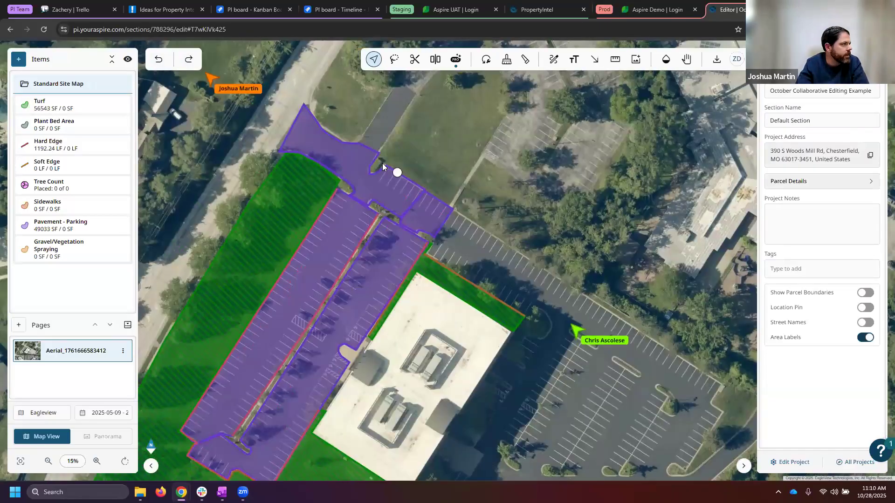
left_click(345, 159)
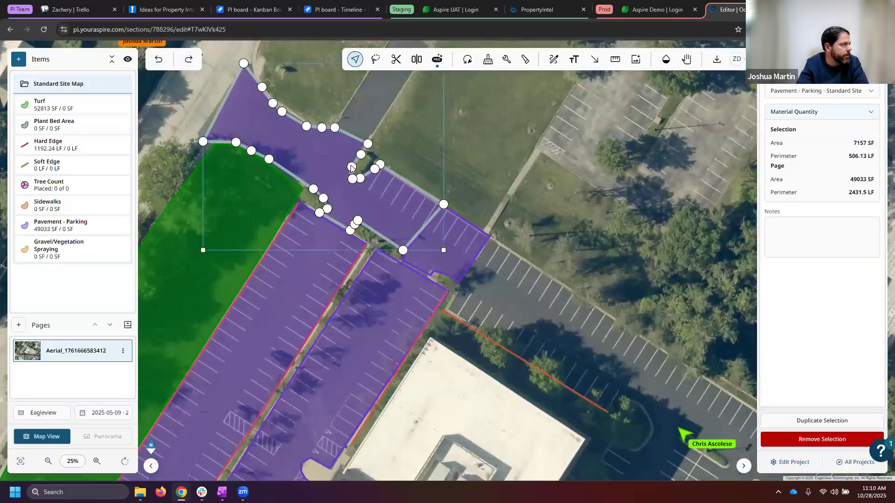
scroll(350, 166, "up", 2)
left_click(352, 168)
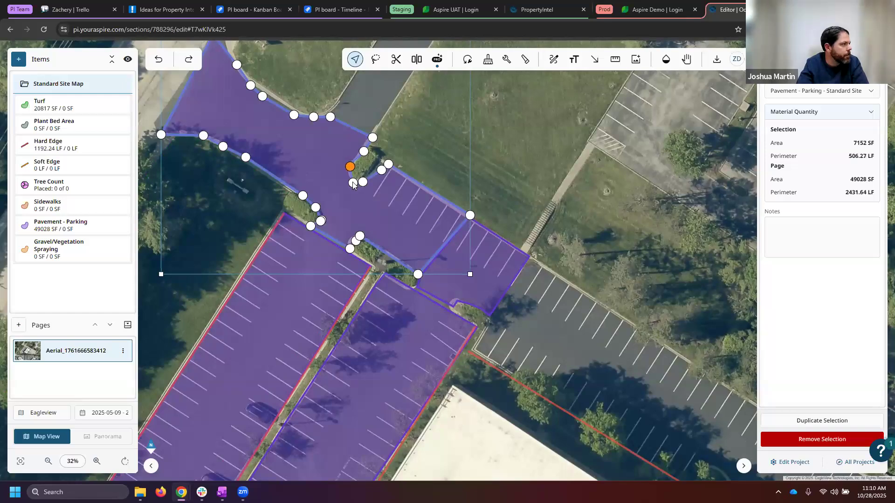
left_click_drag(363, 183, 362, 148)
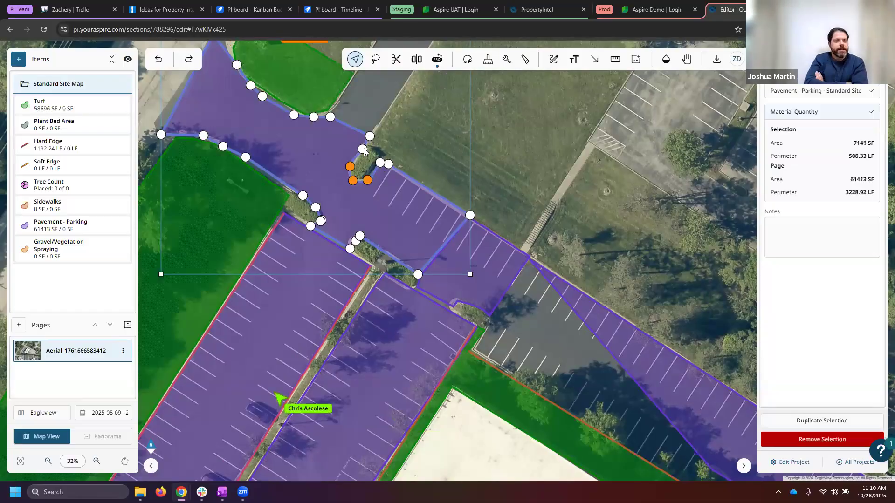
left_click(381, 152)
scroll(368, 158, "down", 1)
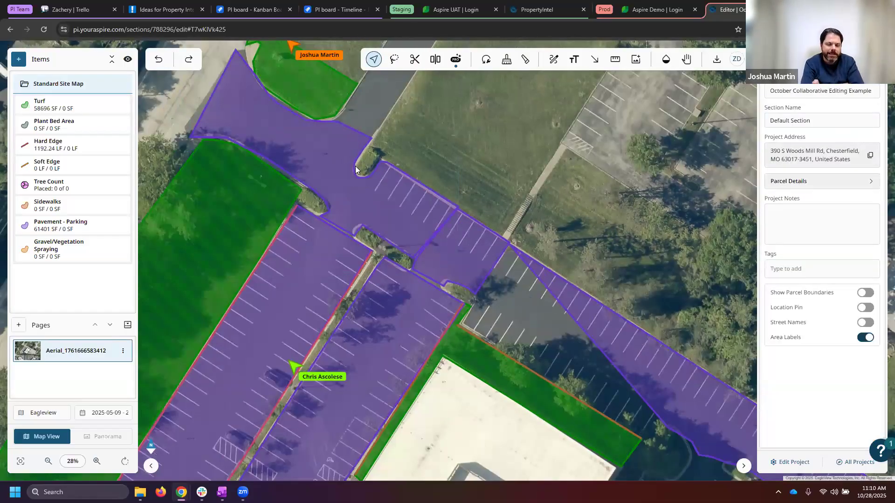
left_click(353, 169)
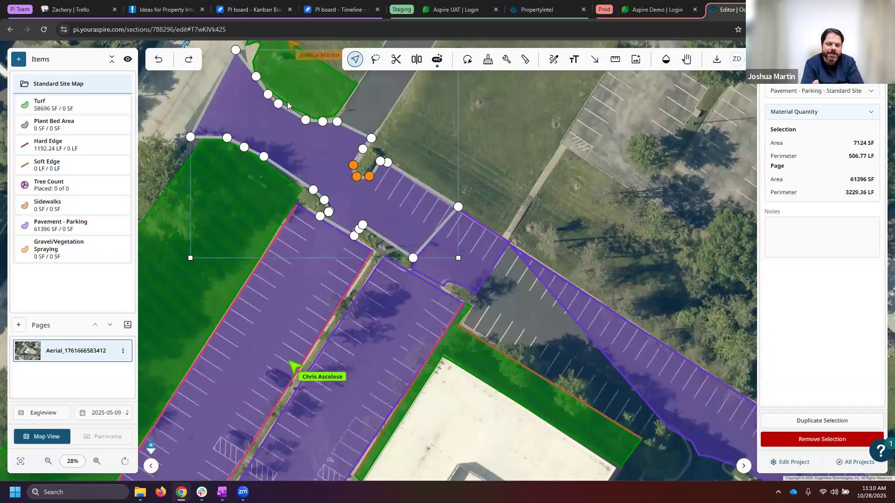
key("Escape")
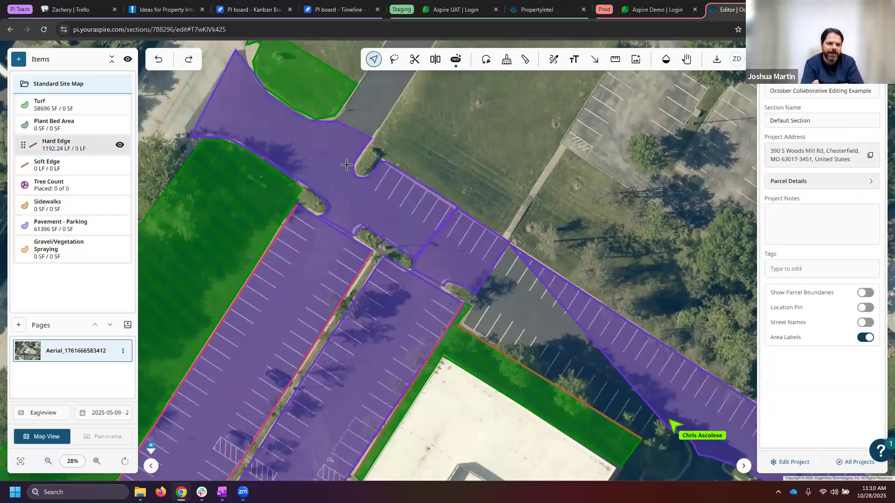
- Trace a hard edge around the small planted island at the entrance drive, following the pavement outline from the side drive to the first parking stalls
left_click(54, 144)
left_click(371, 140)
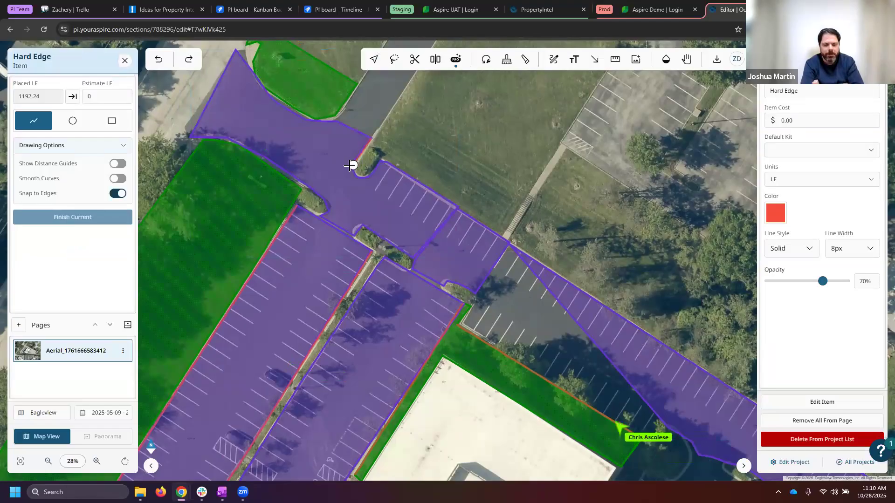
left_click(357, 177)
left_click(369, 176)
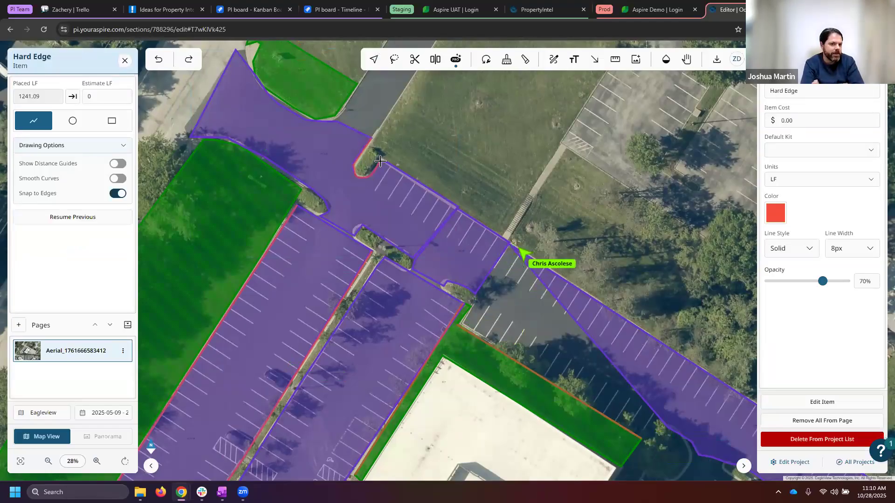
double_click(387, 162)
- Trace a hard edge along the parking pavement's northeast border, from the small planted island to the far east corner
left_click(406, 173)
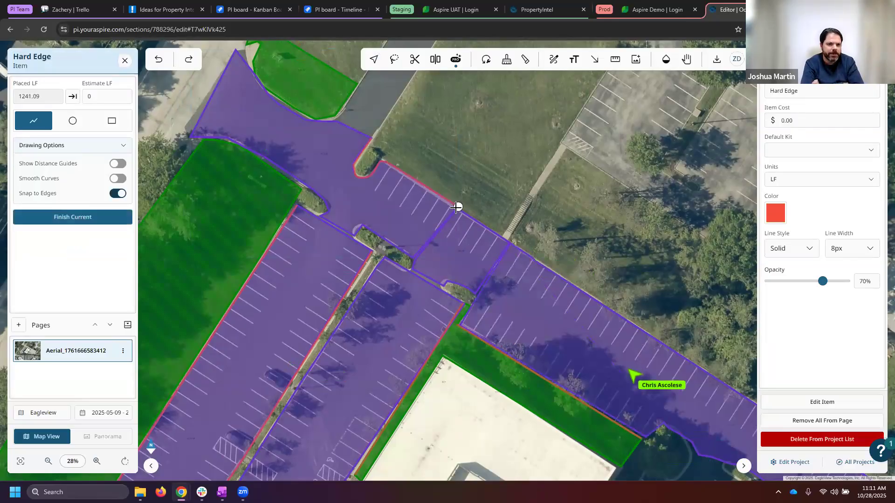
scroll(401, 206, "down", 3)
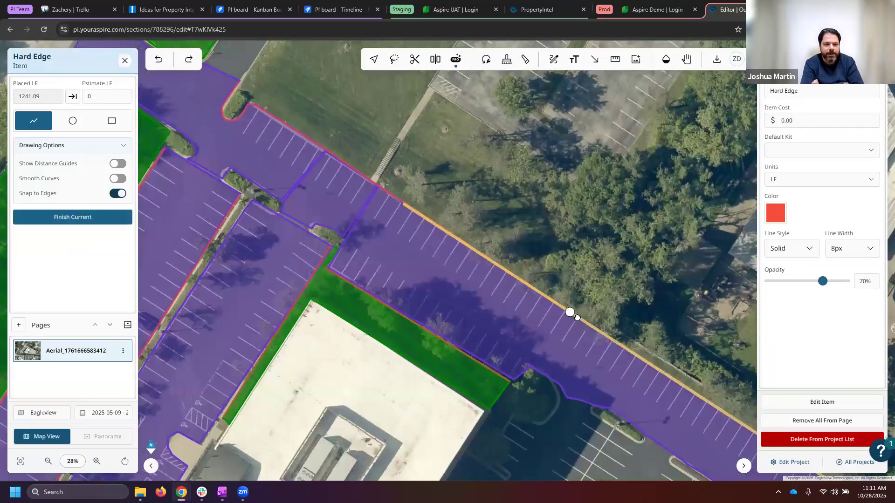
left_click_drag(743, 422, 615, 357)
double_click(614, 359)
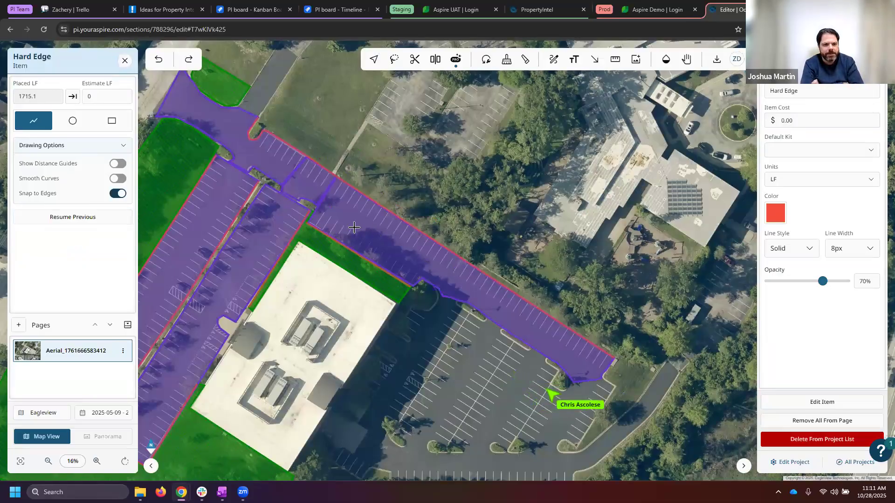
- Trace a hard edge along the building-facing side of the long planted median in the west parking lot, from its south end to its north end
left_click_drag(467, 280, 572, 227)
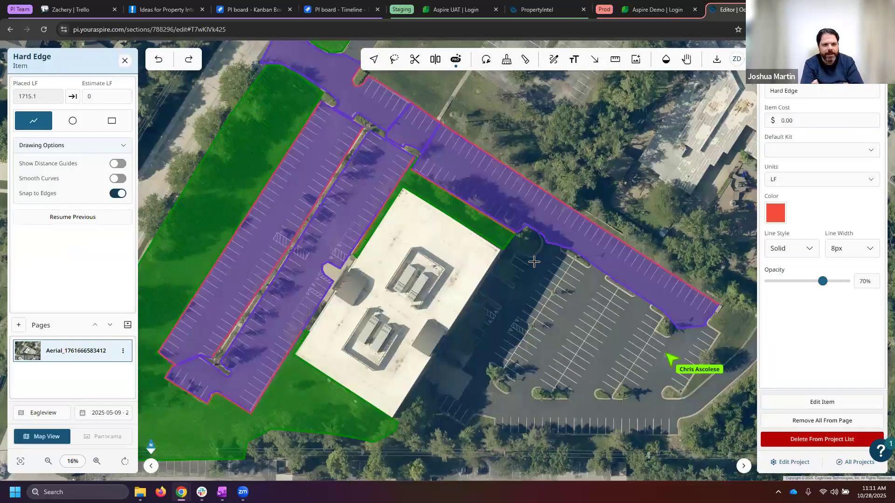
scroll(530, 267, "down", 2)
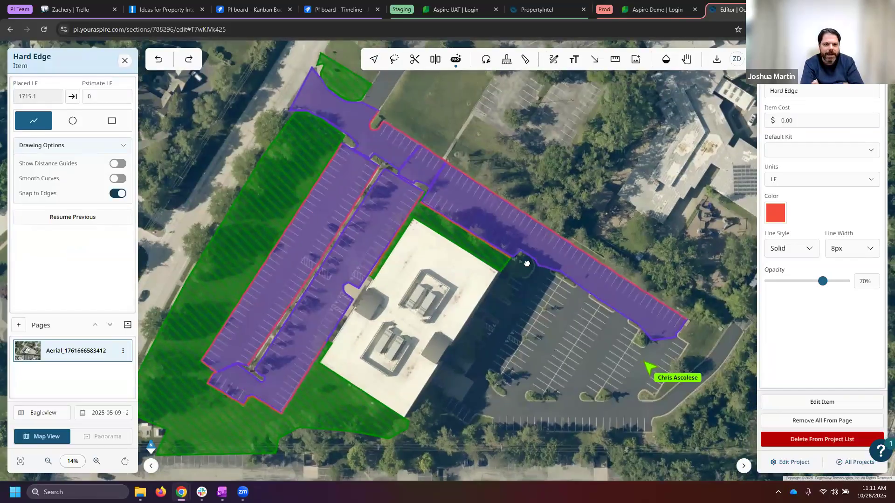
left_click_drag(525, 284, 528, 264)
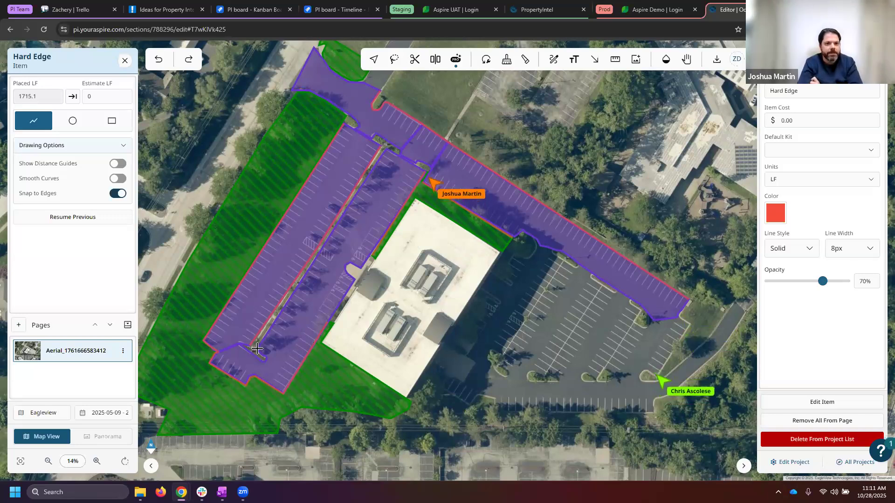
left_click(295, 290)
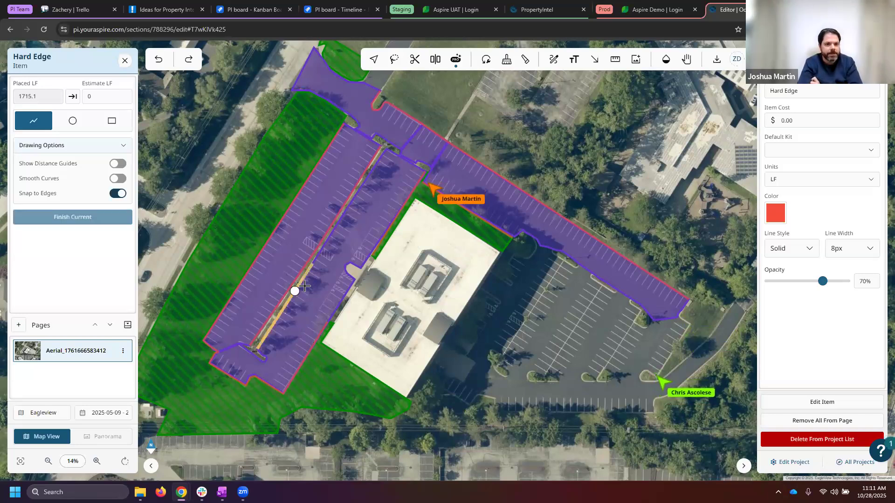
double_click(383, 150)
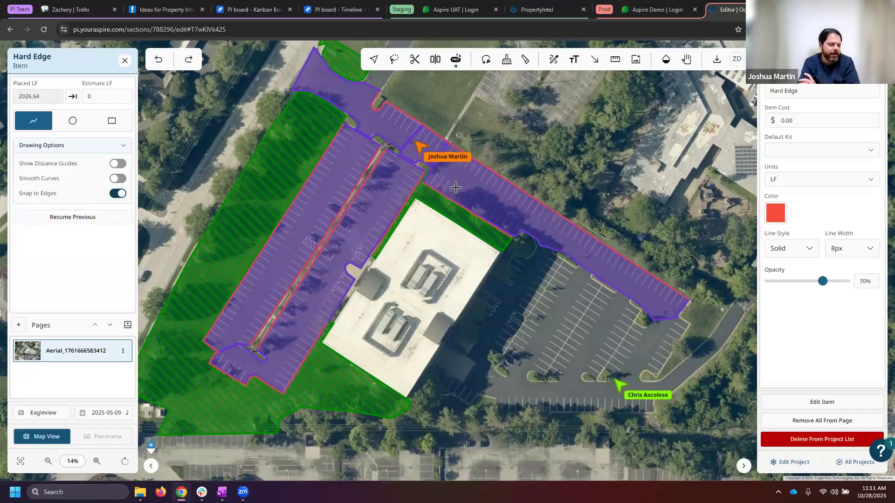
scroll(463, 192, "down", 1)
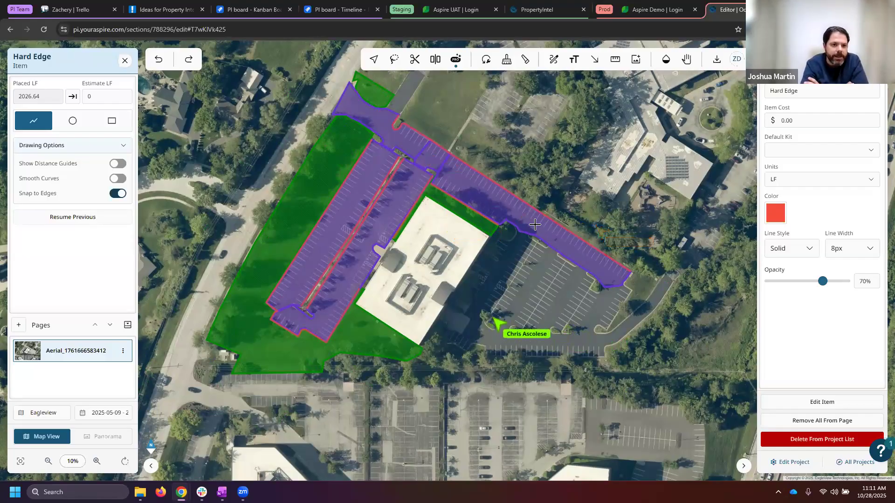
scroll(534, 223, "up", 1)
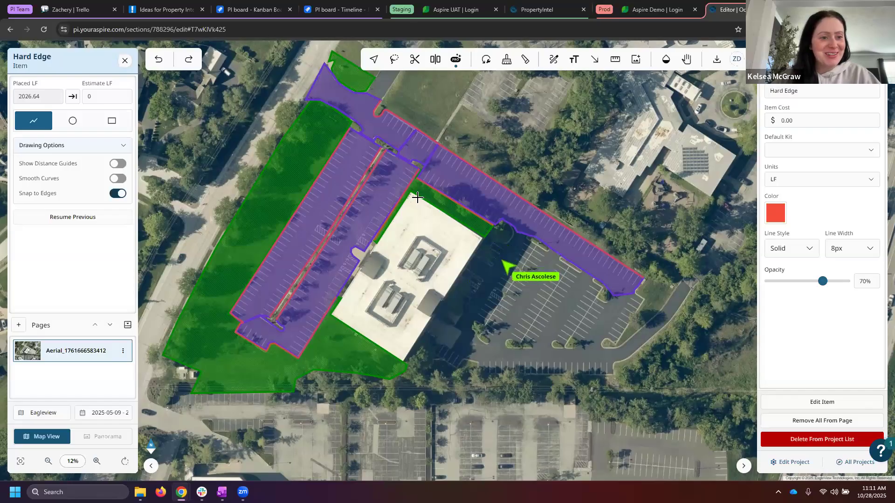
scroll(417, 198, "up", 1)
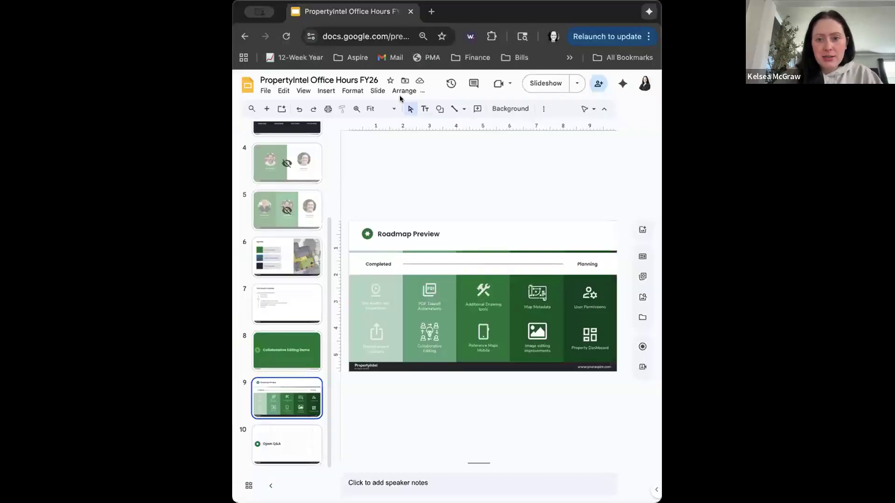
- Switch to the PropertyIntel Office Hours FY26 deck in Google Slides and present the Roadmap Preview slide full screen
left_click(545, 83)
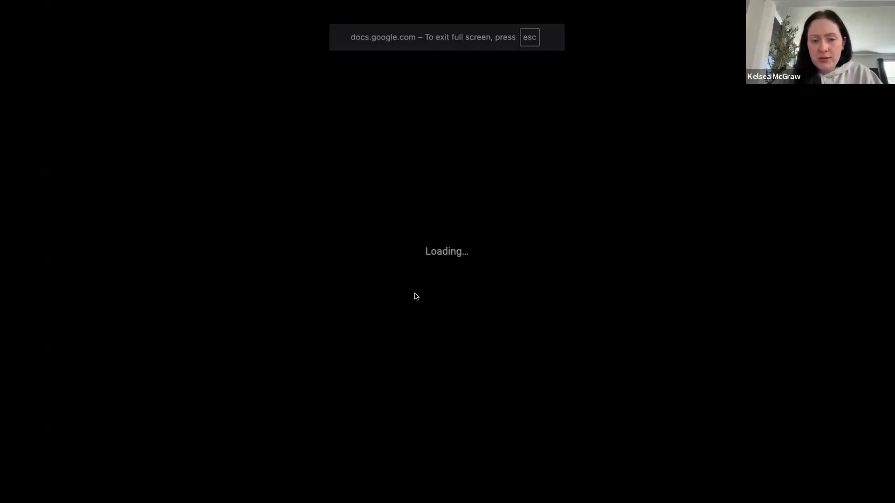